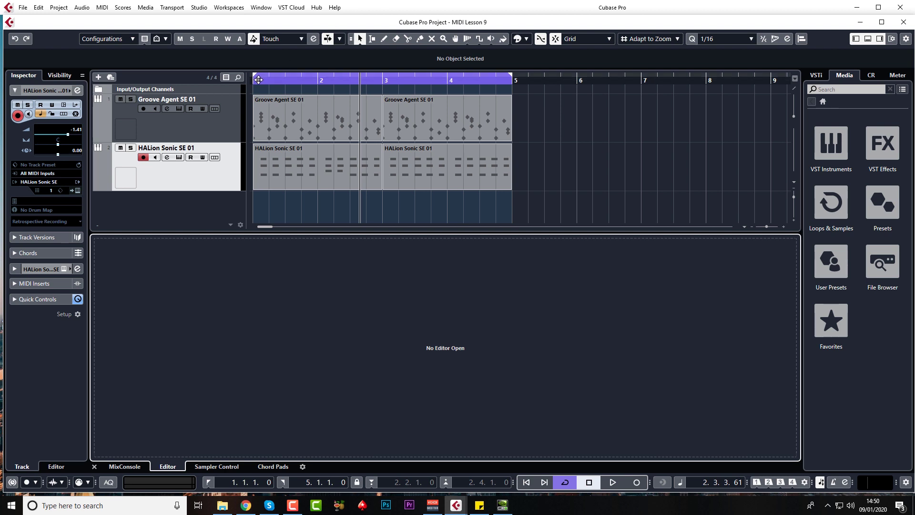
- Play the project briefly from the start, then stop playback
left_click(253, 81)
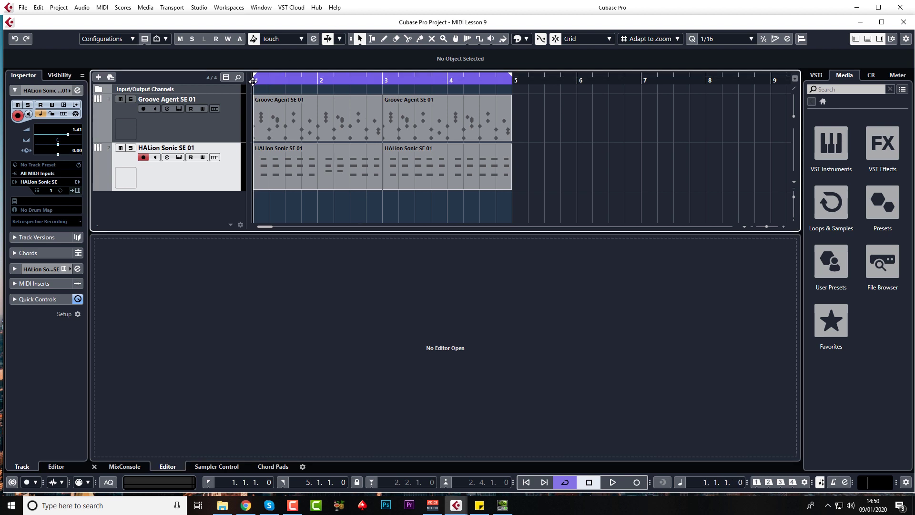
key("space")
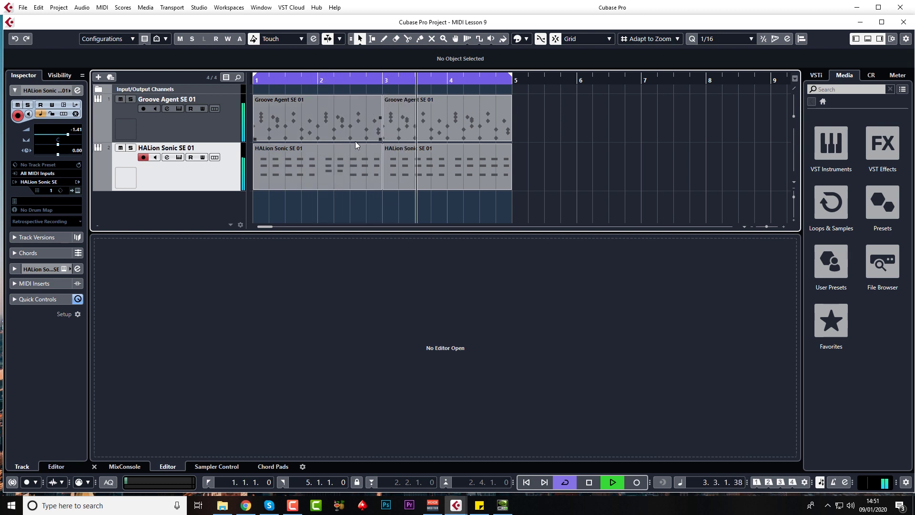
key("space")
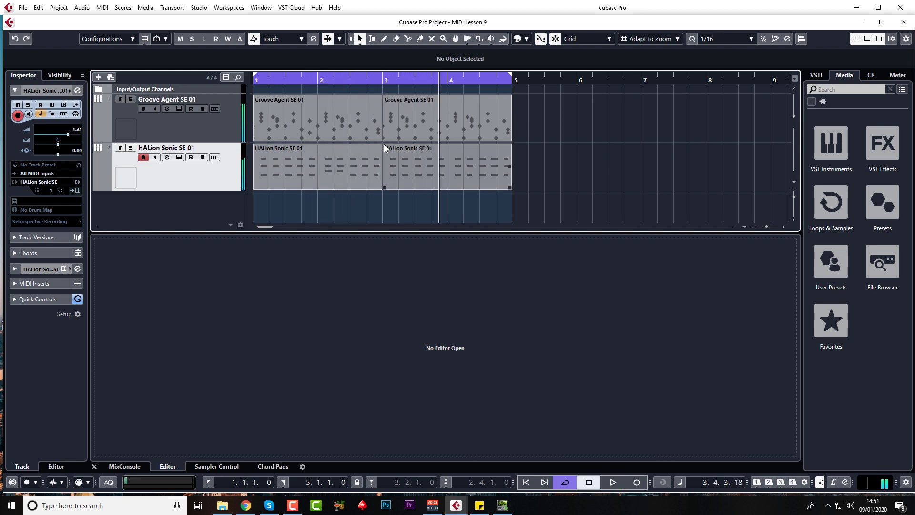
- Show the second HALion Sonic part in the lower editor with Transpose 3, playhead at bar 1
double_click(415, 167)
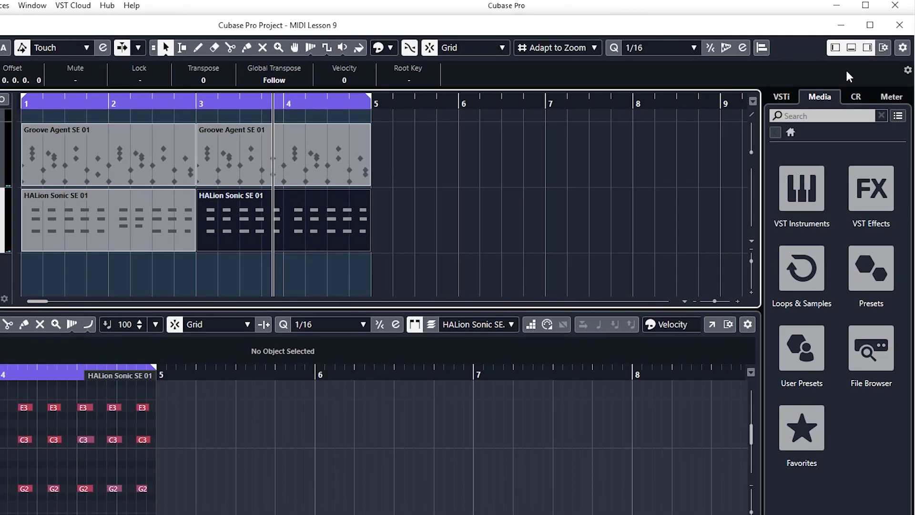
left_click(883, 47)
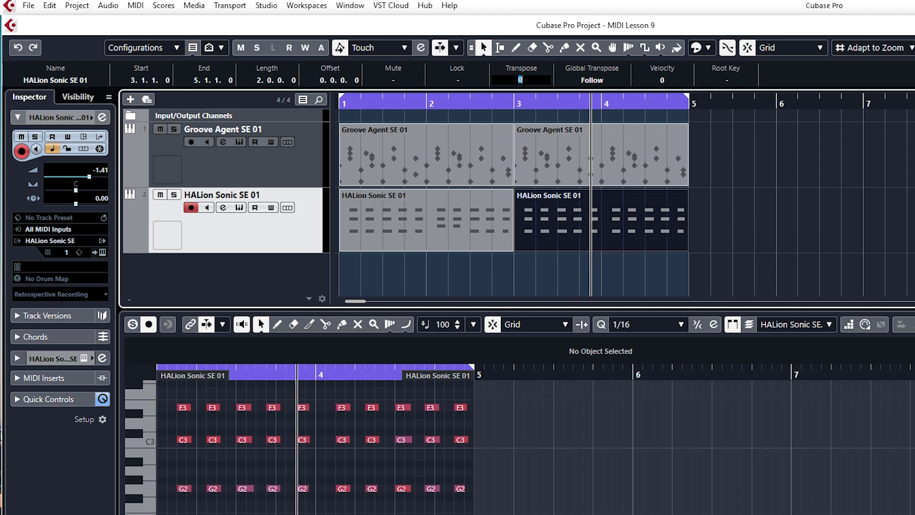
type("3")
key("Return")
left_click(381, 103)
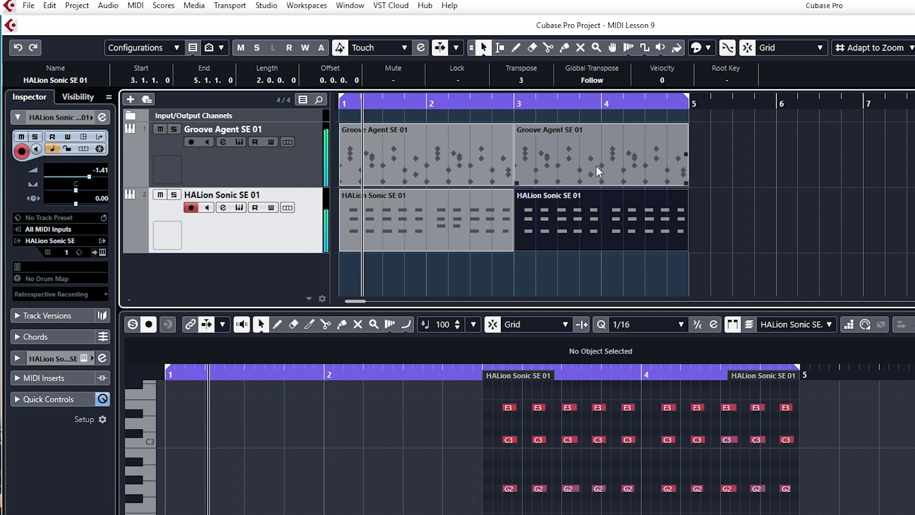
- Cut the HALion part at bar 4 with the Scissors and give the bar-4 piece Transpose 1
right_click(613, 217)
left_click(676, 217)
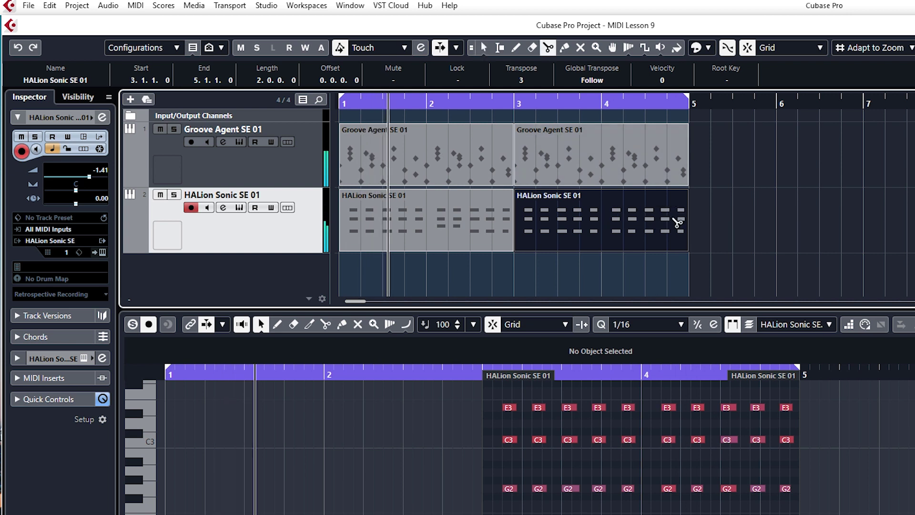
left_click(609, 234)
key("1")
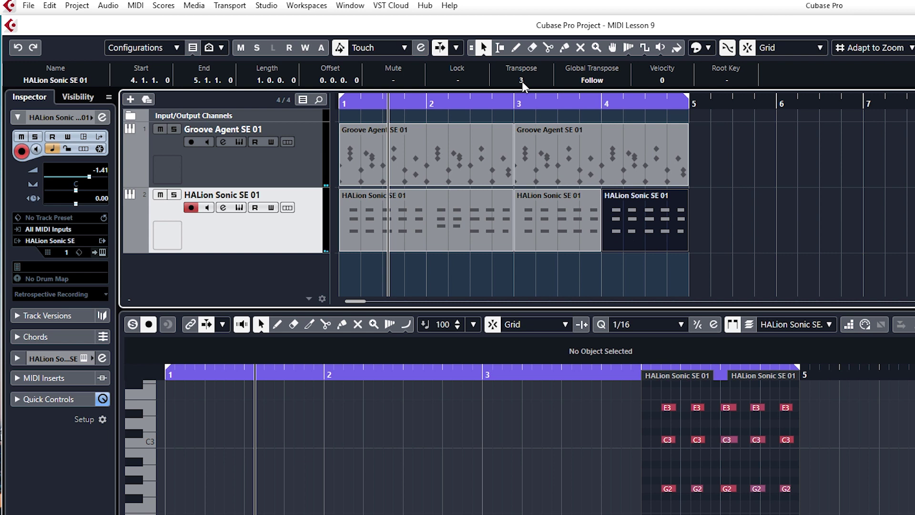
scroll(522, 81, "up", 1)
key("space")
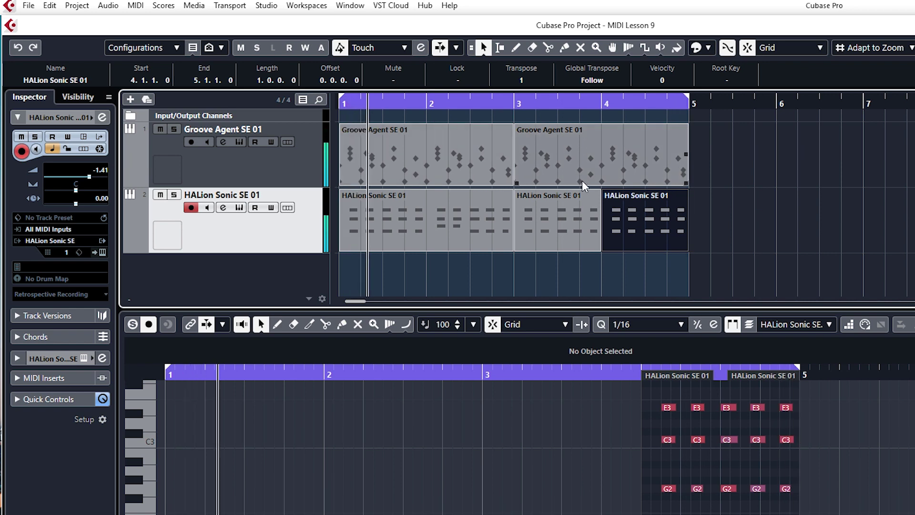
left_click(438, 223)
double_click(481, 240)
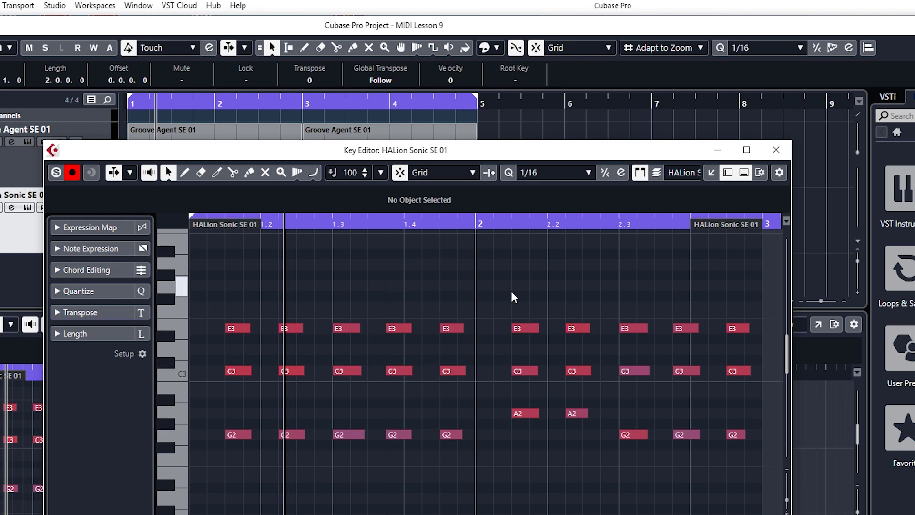
mouse_move(513, 282)
left_mouse_down()
mouse_move(684, 490)
mouse_move(706, 491)
left_mouse_up()
left_click_drag(522, 413, 525, 363)
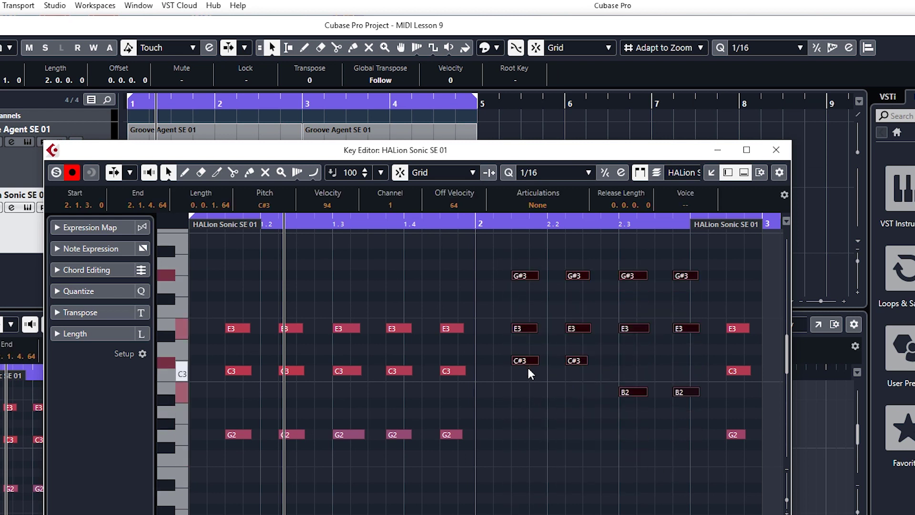
key("ctrl+z")
left_click(775, 149)
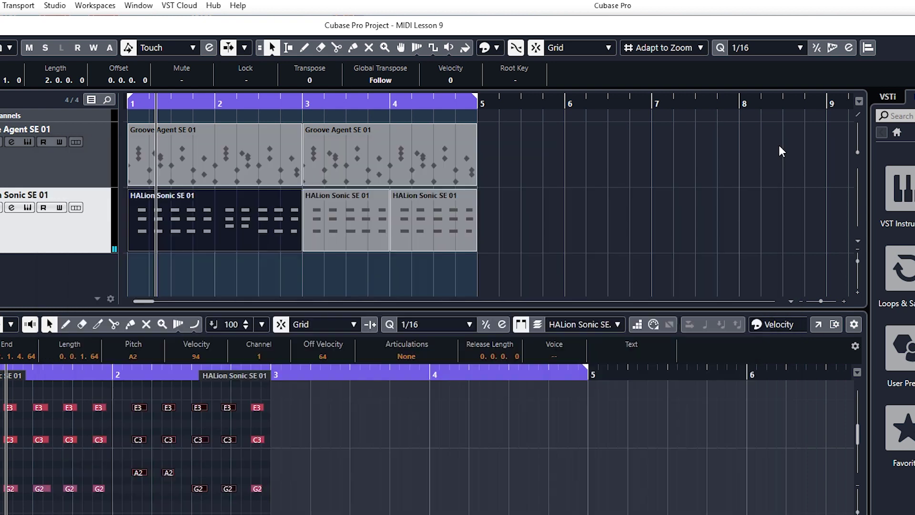
left_click(457, 242)
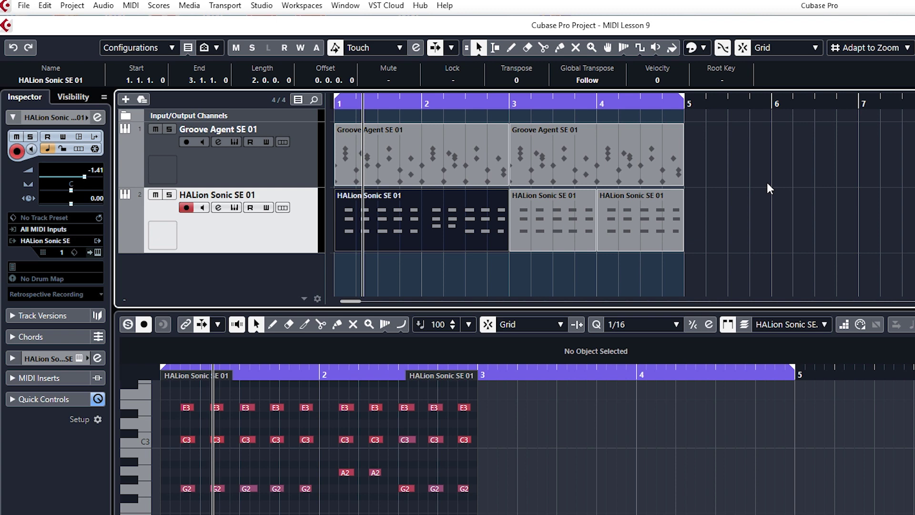
- Show the second Groove Agent SE 01 part (bars 3–5) in the drum editor
left_click_drag(782, 220, 390, 140)
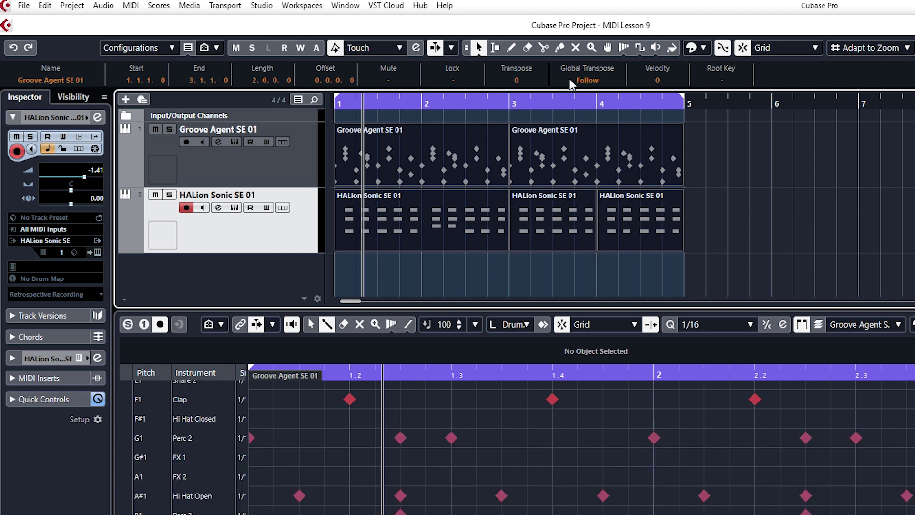
left_click(736, 209)
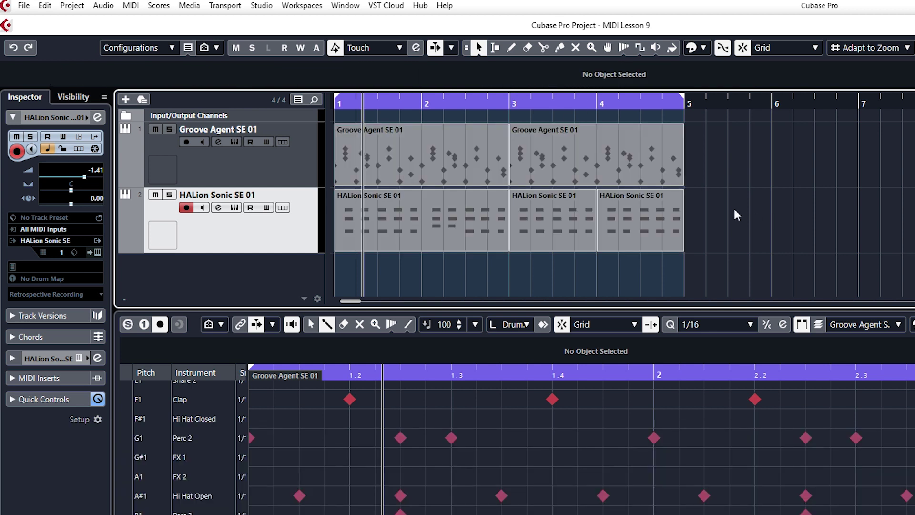
left_click(586, 151)
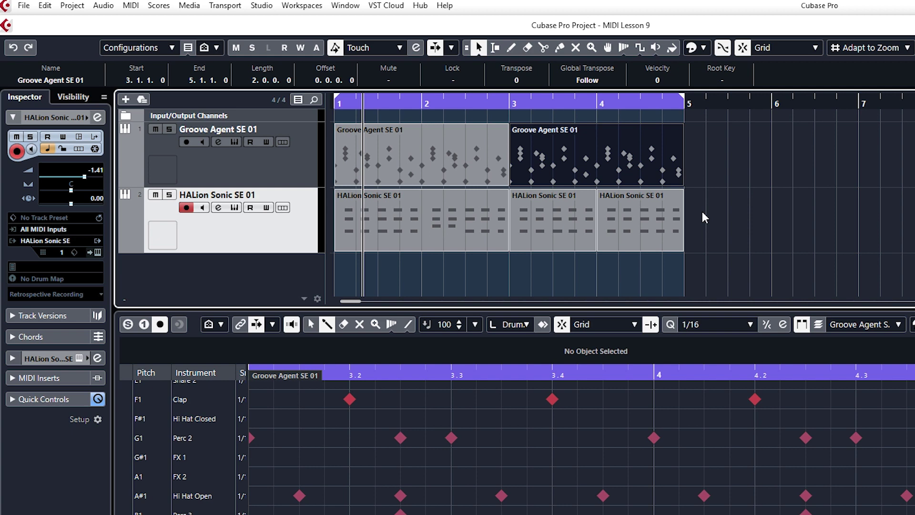
- Glue the bar-3 and bar-4 HALion Sonic pieces into one part spanning bars 3–5
left_click_drag(750, 224, 440, 176)
left_click(543, 115)
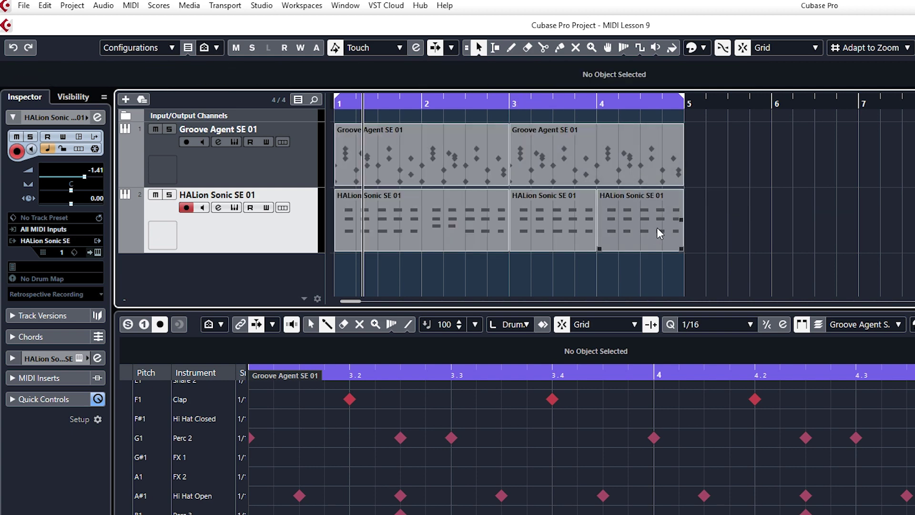
left_click(542, 223)
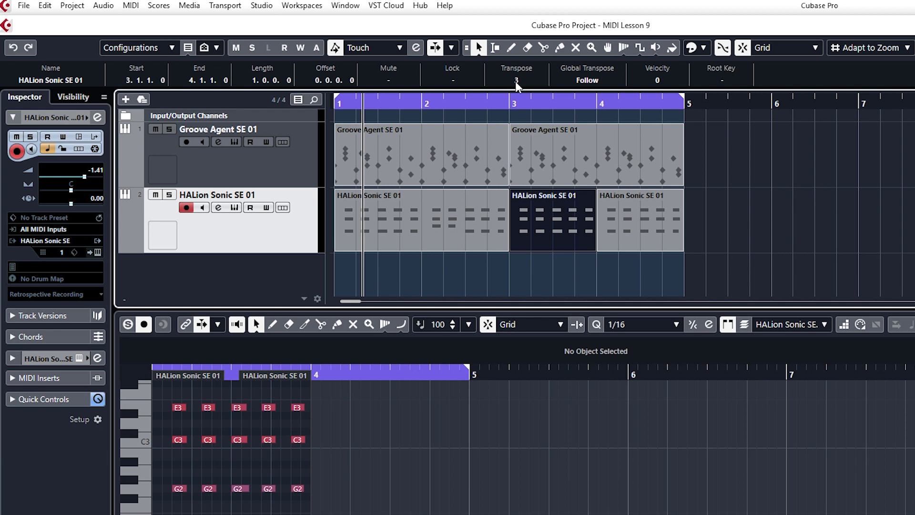
key("ctrl+g")
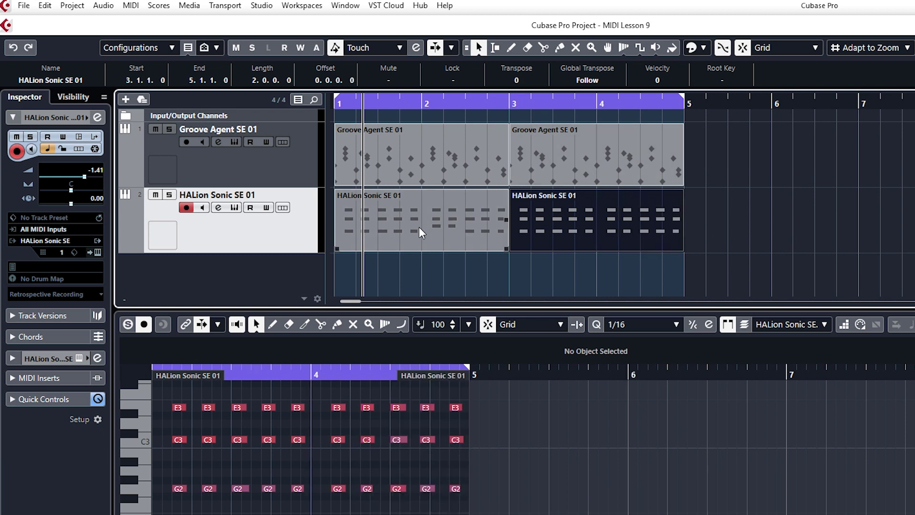
left_click(408, 226)
left_click(577, 232)
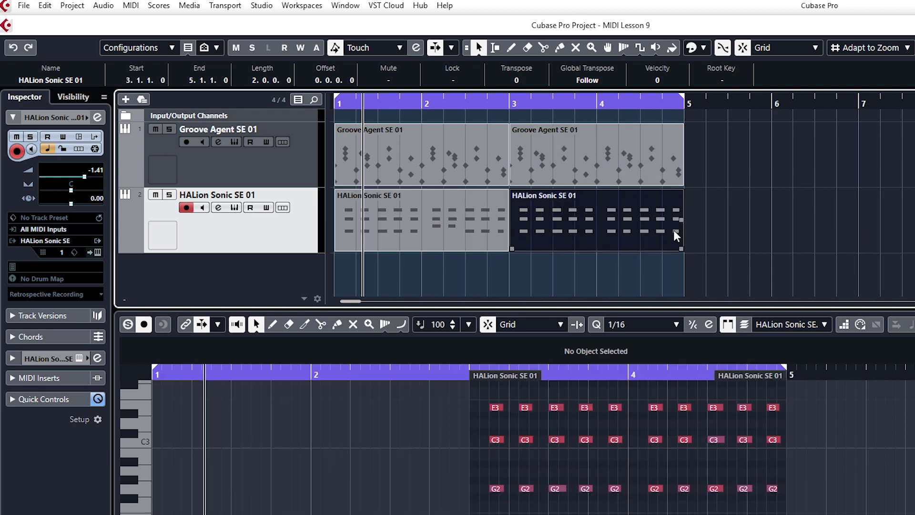
- Select the first Groove Agent part and play the project from bar 1
left_click(436, 153)
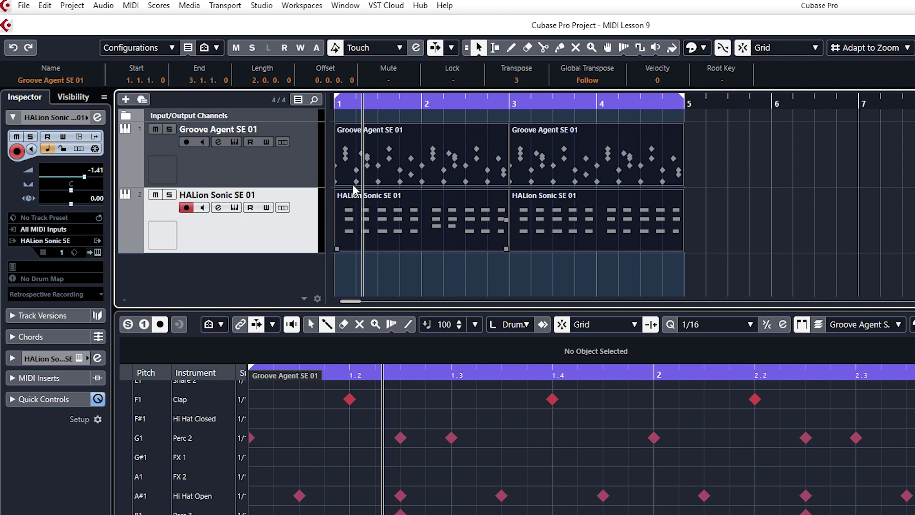
left_click(337, 102)
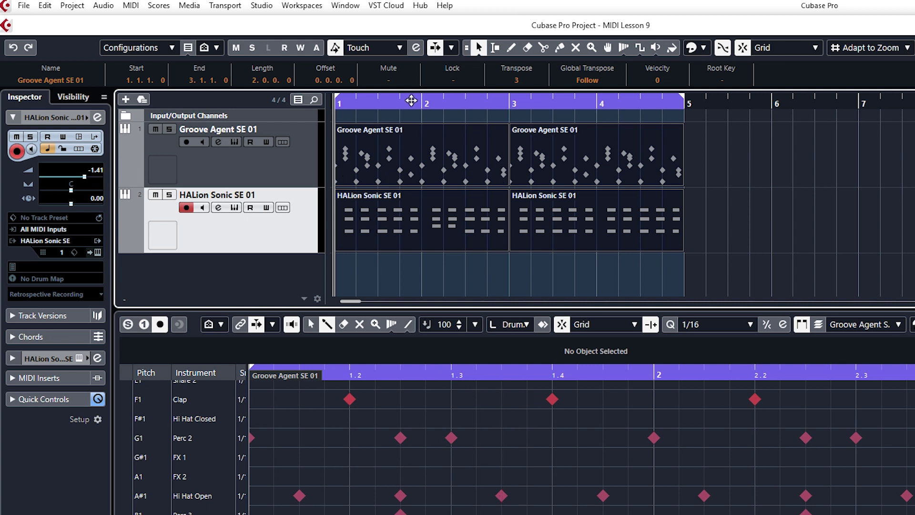
key("space")
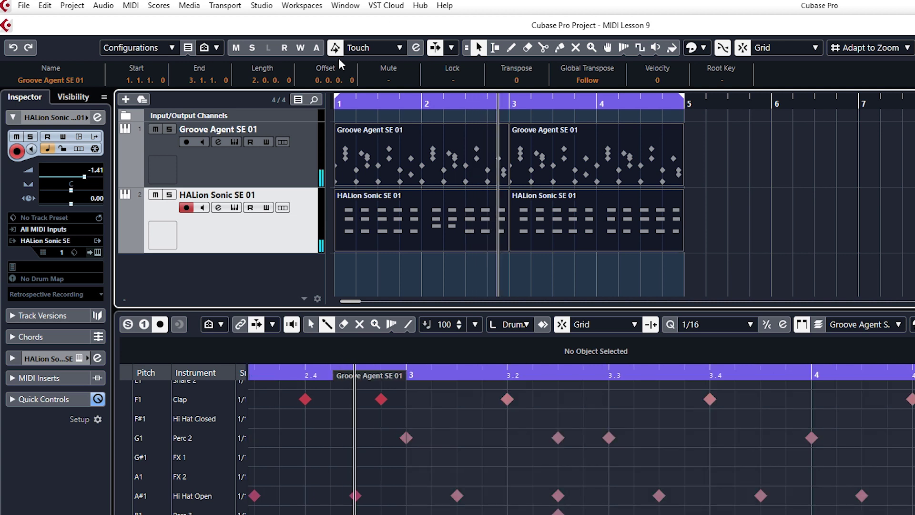
left_click(336, 102)
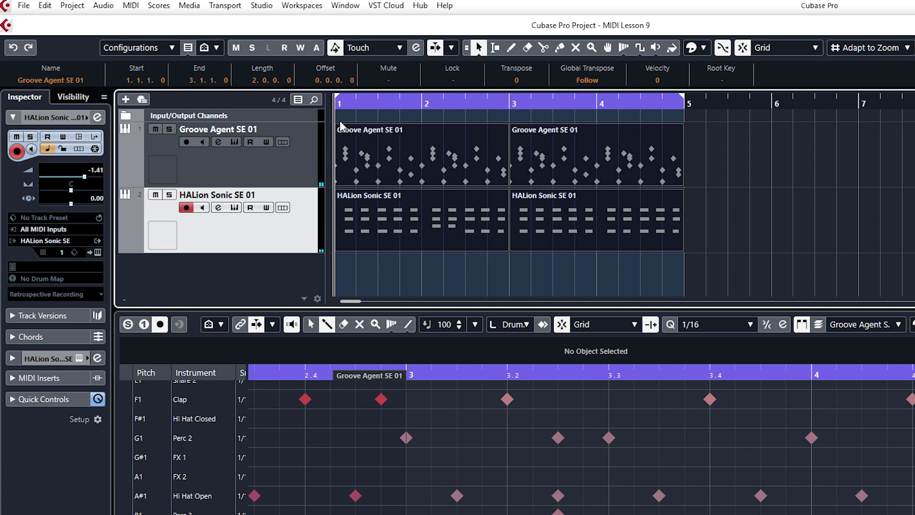
key("space")
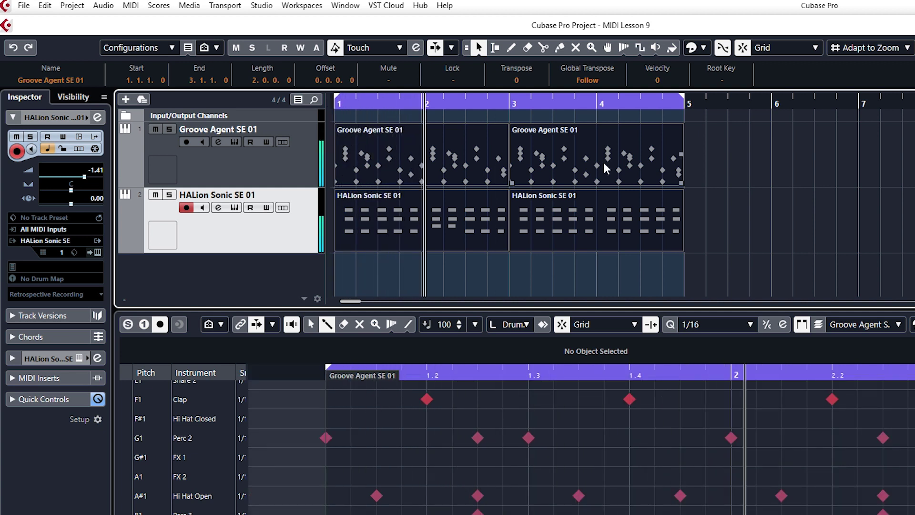
- Enlarge the arrangement area above the drum editor and leave all parts deselected
key("ctrl+a")
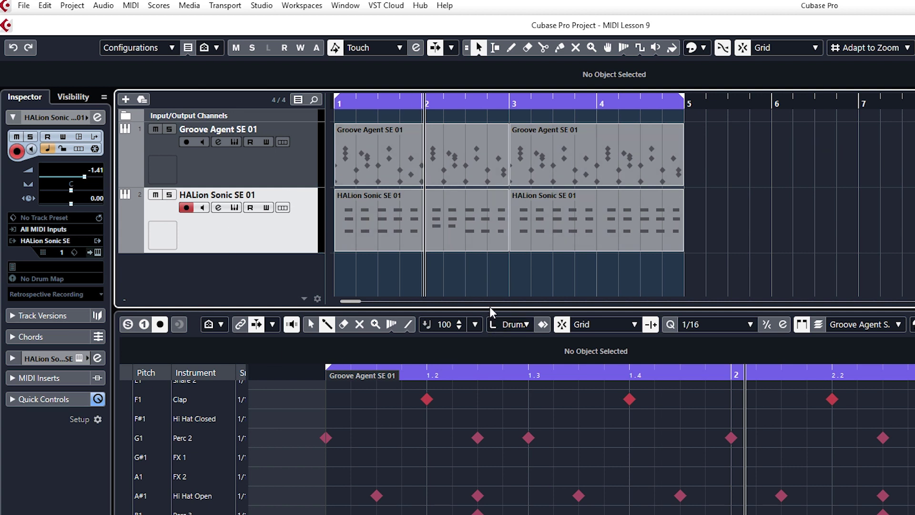
left_click_drag(489, 307, 483, 414)
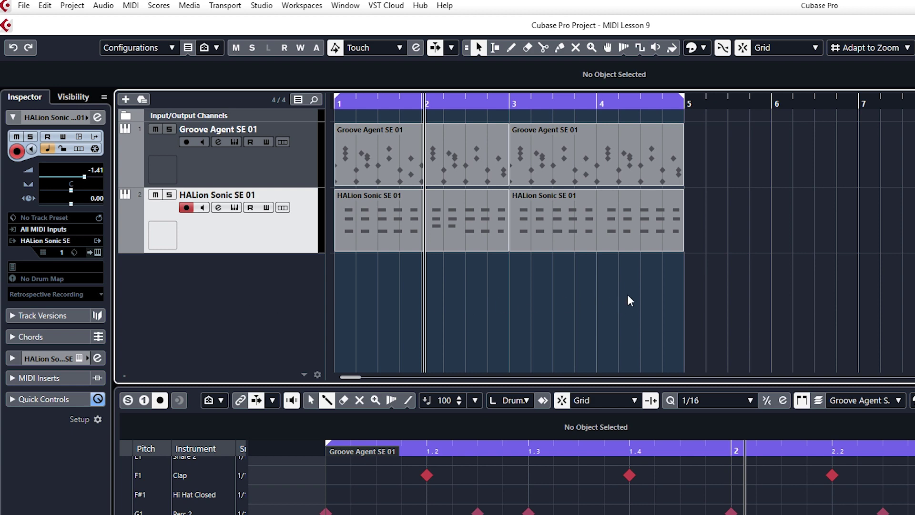
left_click_drag(627, 294, 476, 181)
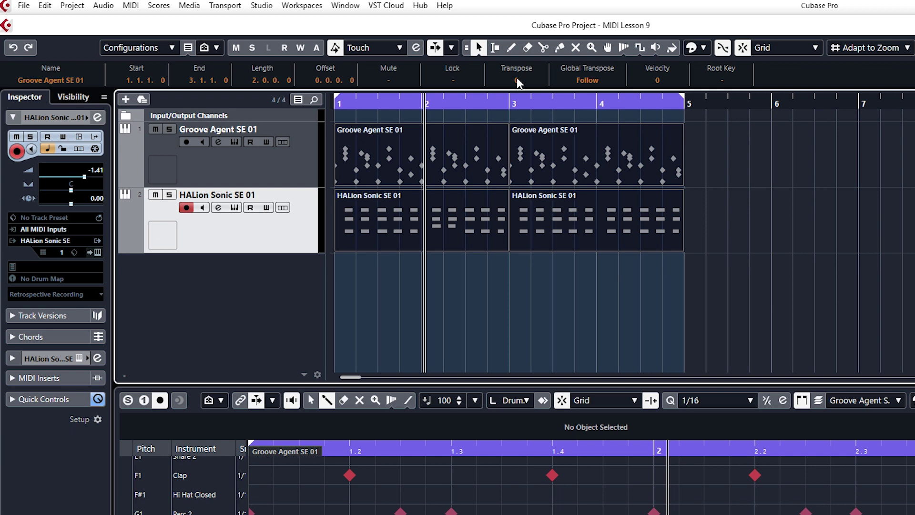
left_click(587, 305)
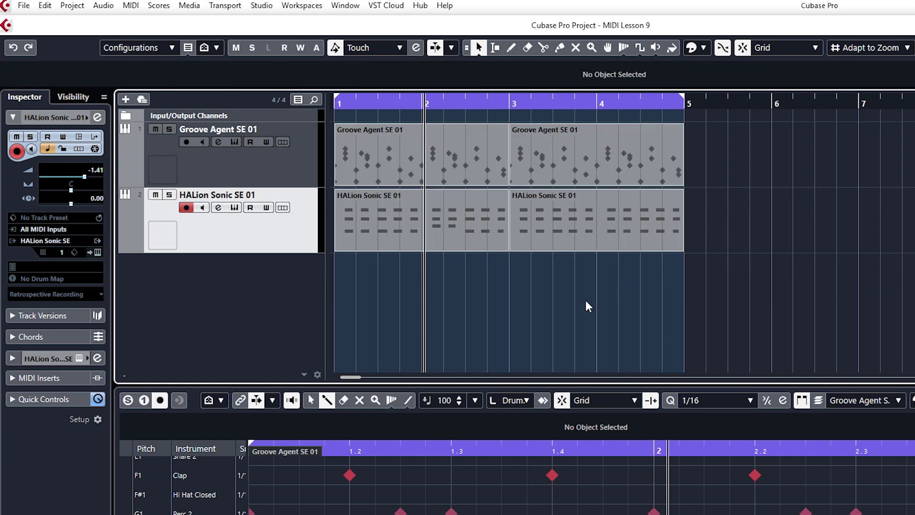
- Add an empty Transpose track beneath the Groove Agent and HALion Sonic tracks
right_click(253, 289)
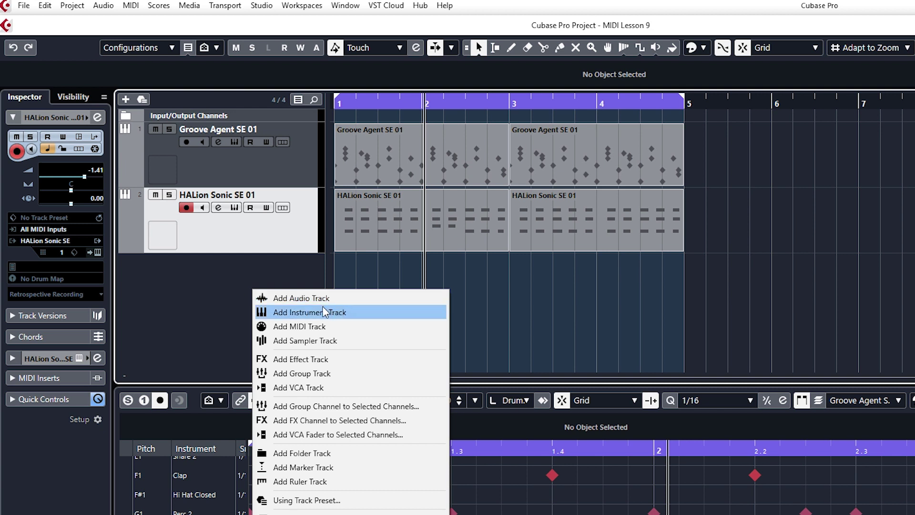
left_click(131, 89)
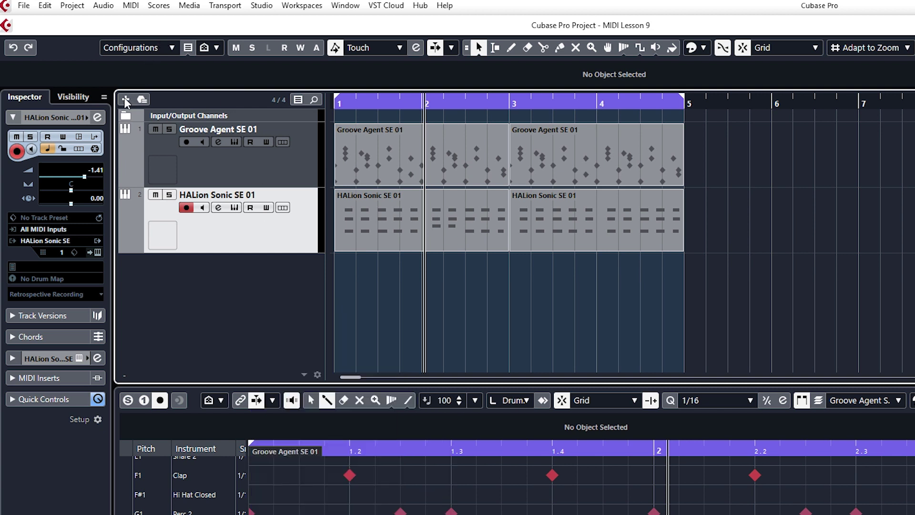
left_click(125, 98)
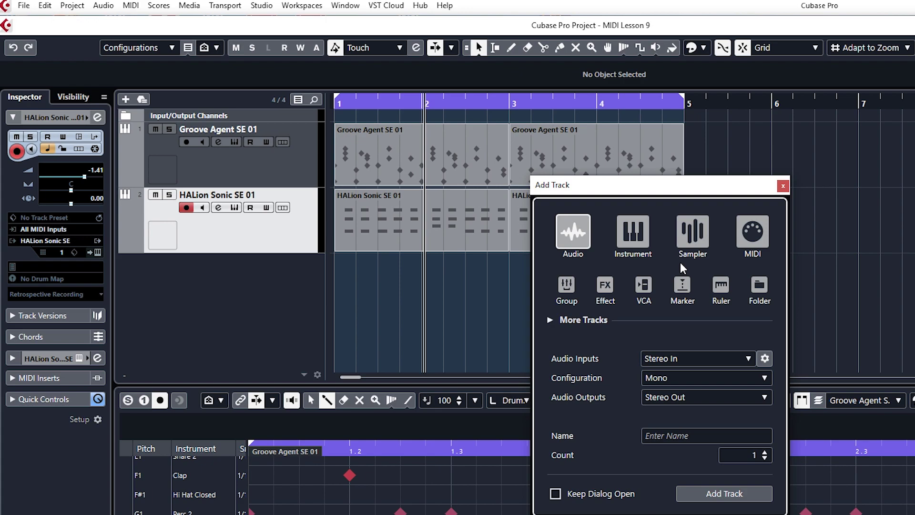
left_click(549, 320)
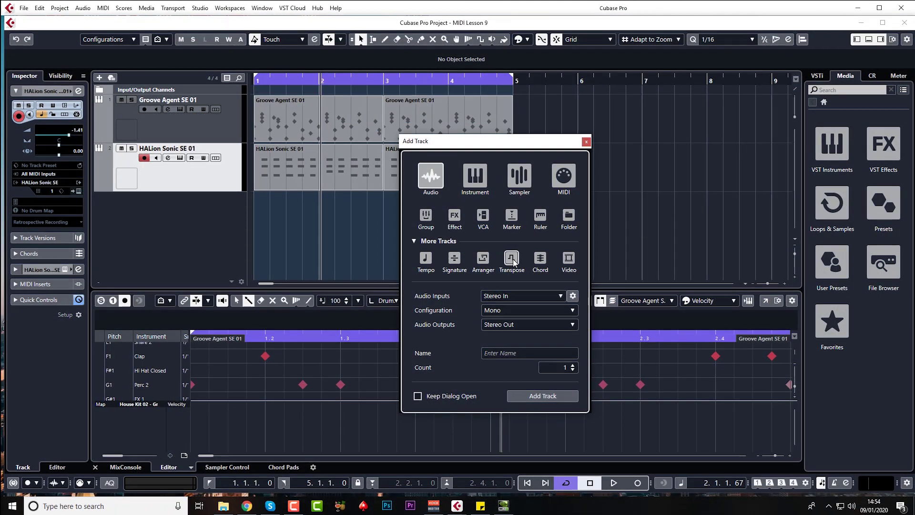
left_click(680, 342)
left_click(524, 394)
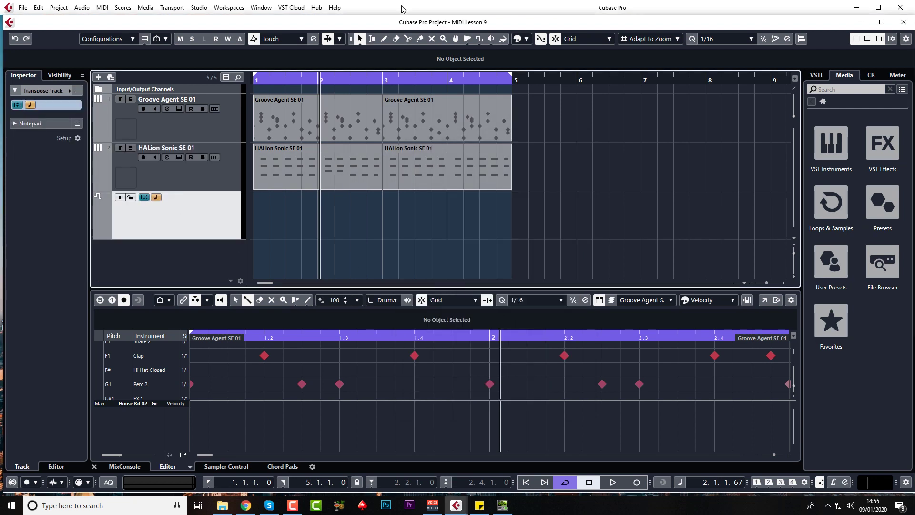
- Draw a transpose event at bar 3 on the Transpose track and set its value to 3
left_click(385, 41)
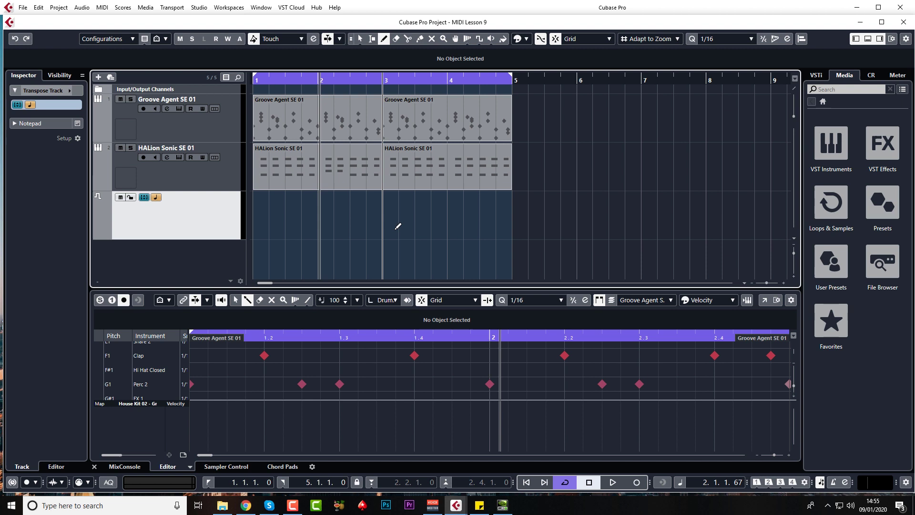
left_click(386, 213)
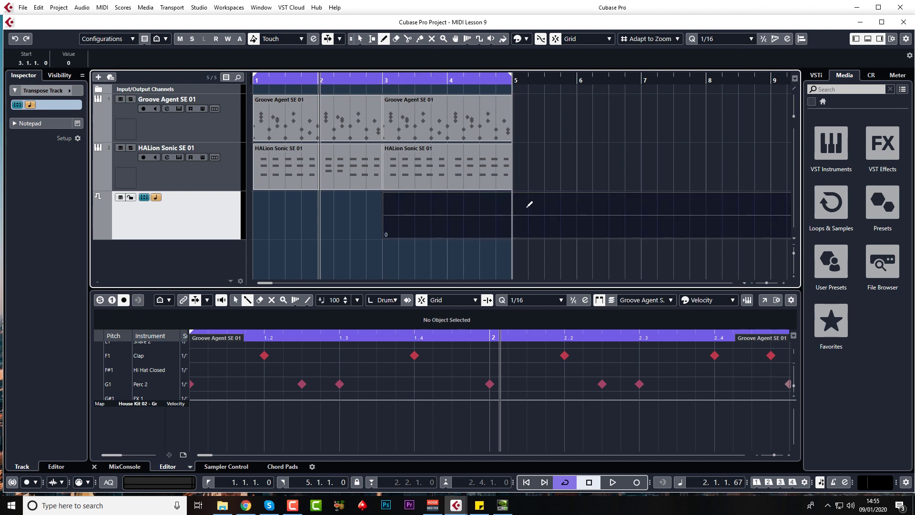
key("1")
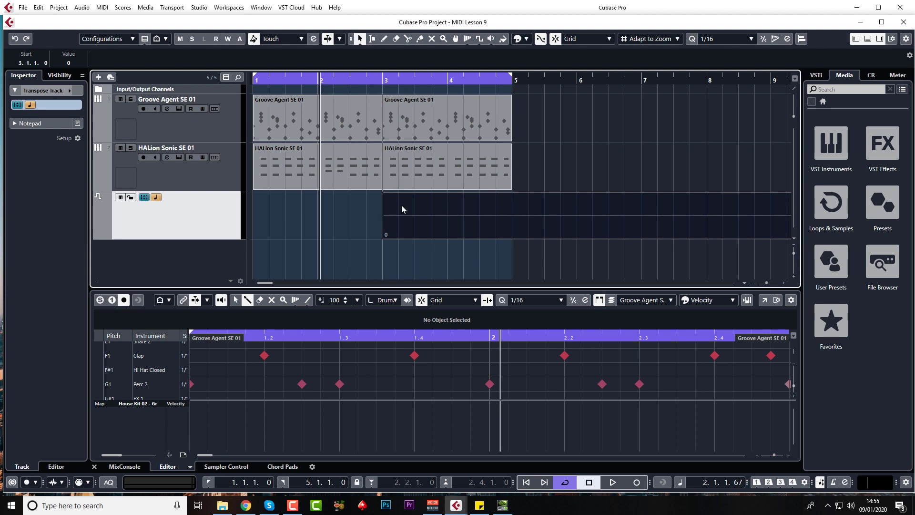
double_click(386, 234)
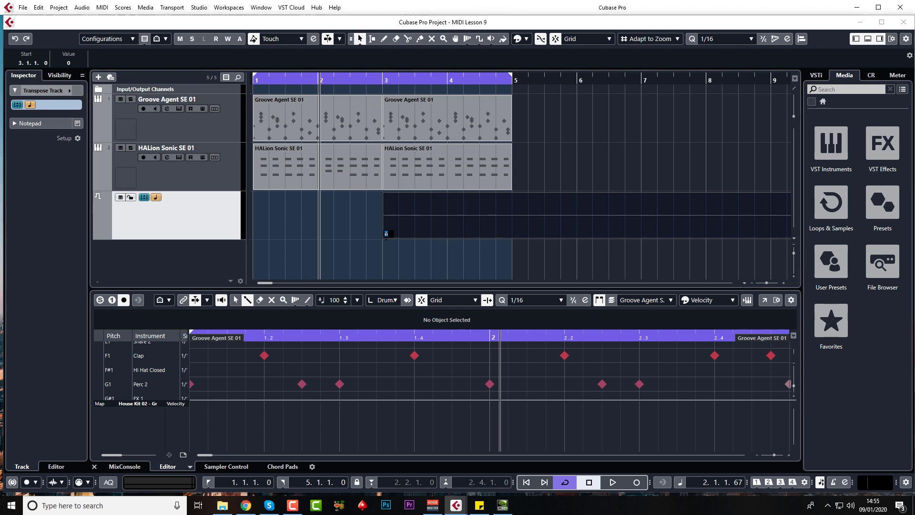
type("3")
key("Return")
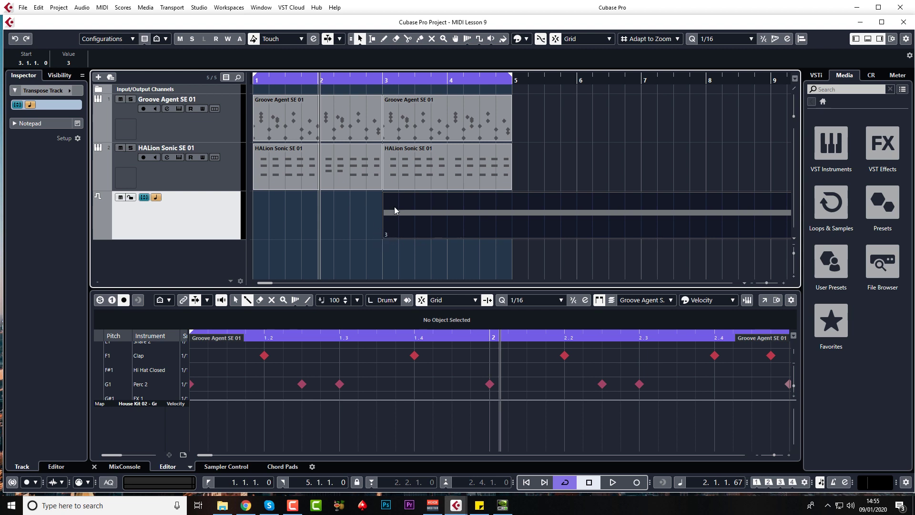
- Play from bar 2 through the bar-3 shift, stop, and deselect the transpose event
left_click(318, 78)
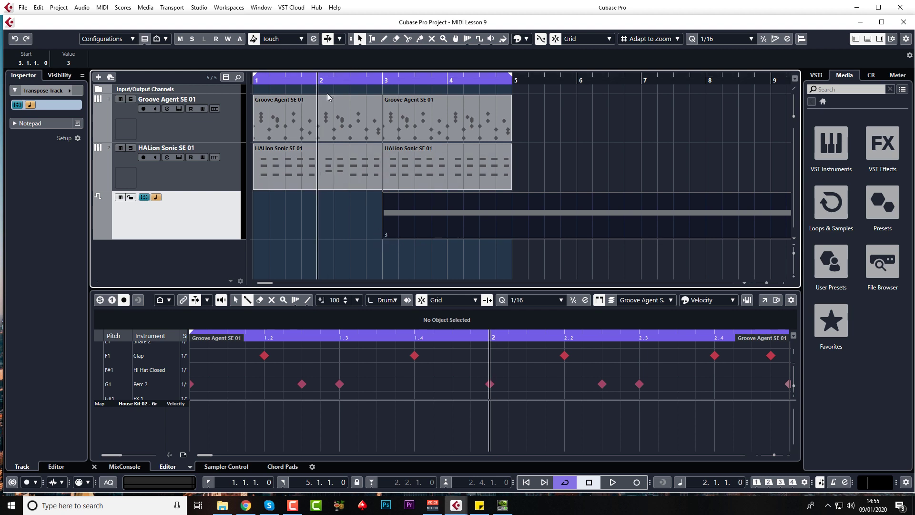
key("space")
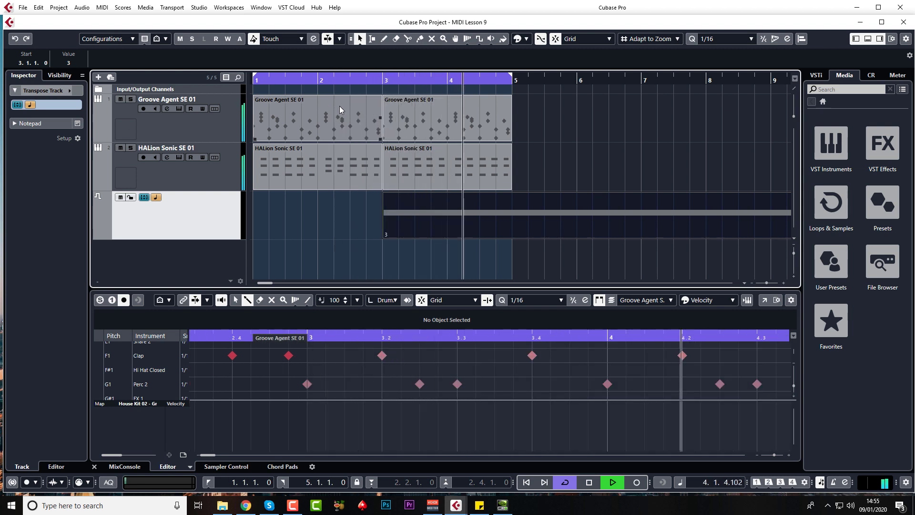
key("space")
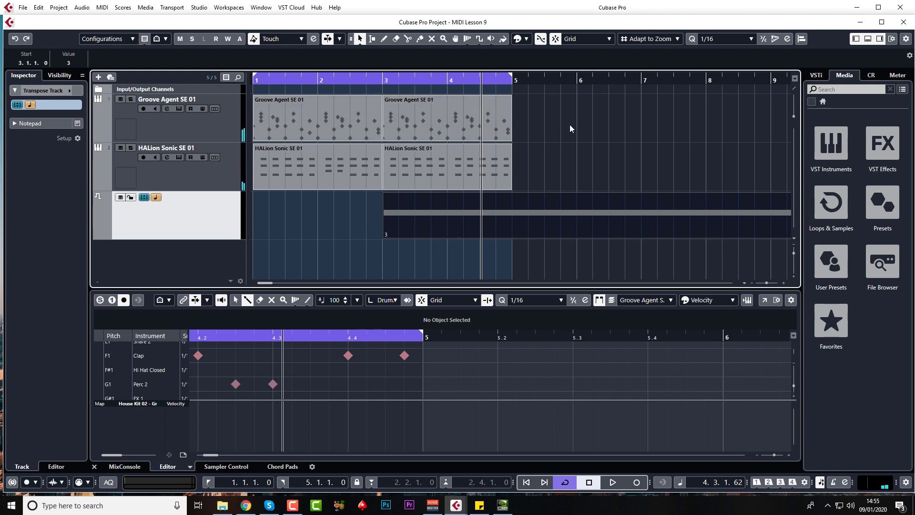
left_click(570, 127)
- Select every Groove Agent SE 01 event and set their Global Transpose to Independent
left_click(339, 120)
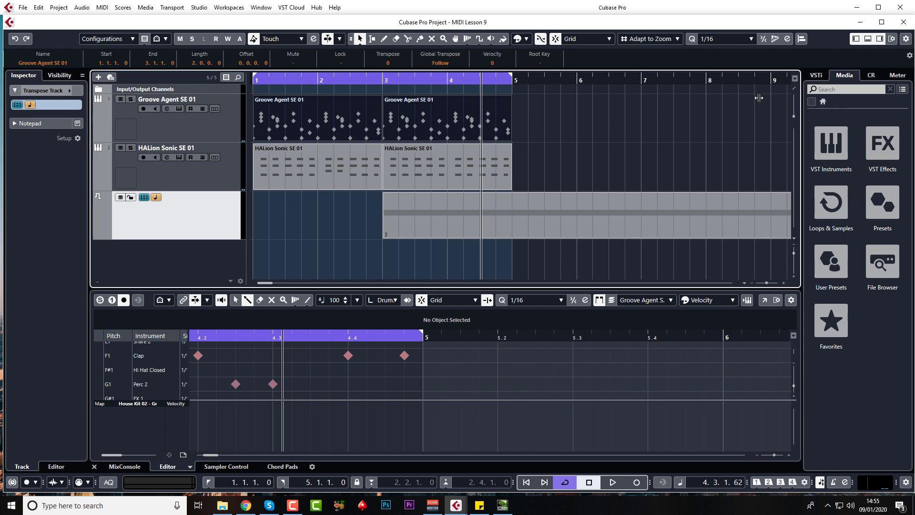
left_click(212, 124)
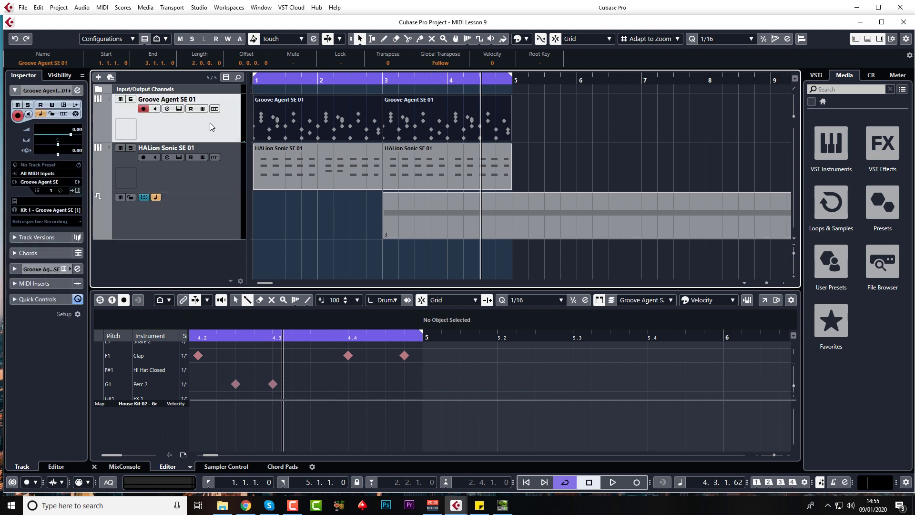
right_click(212, 126)
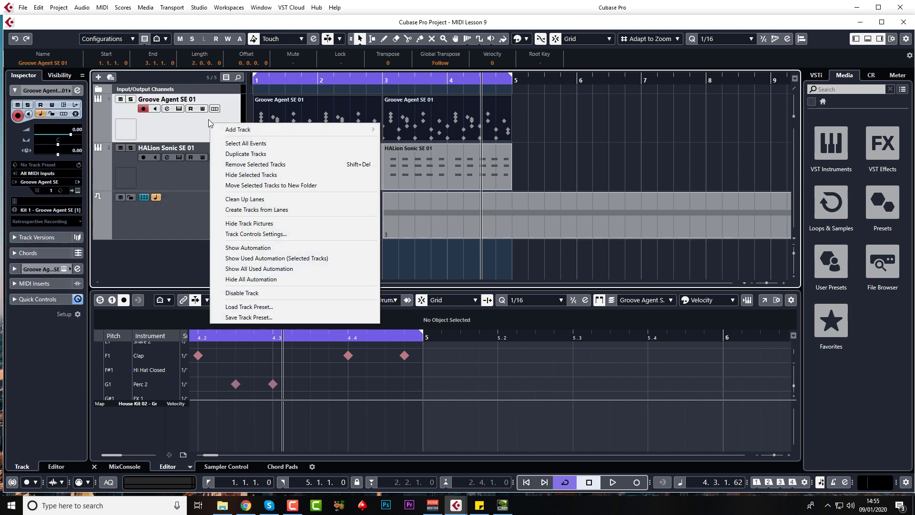
left_click(223, 143)
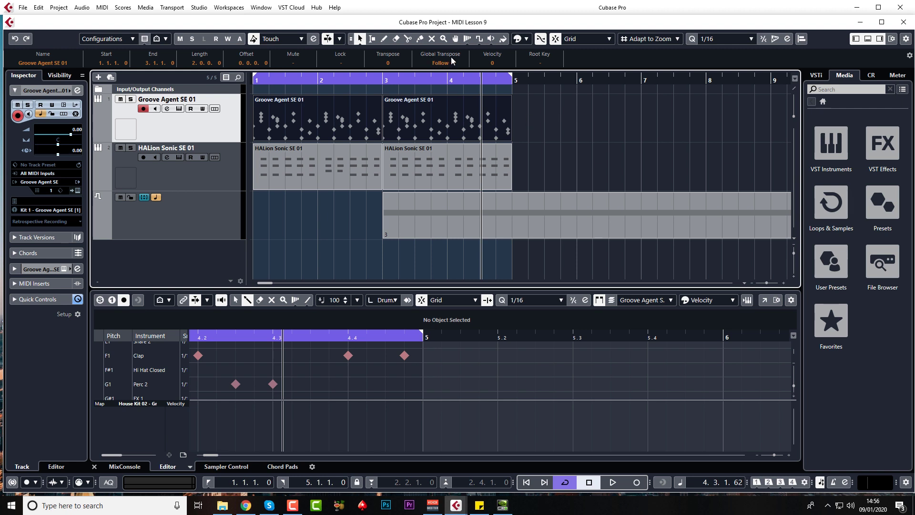
left_click(441, 65)
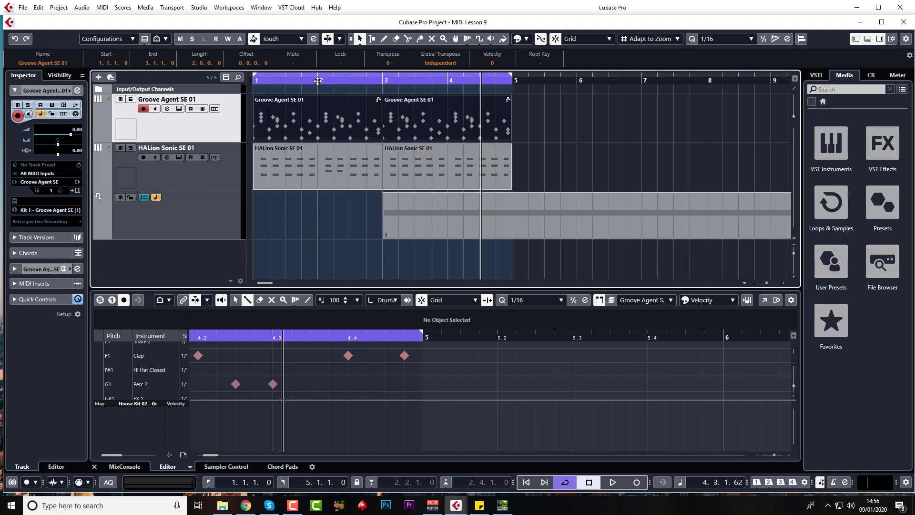
- Play from bar 2 to hear the untransposed drums, then select the HALion Sonic SE 01 track
left_click(332, 83)
key("space")
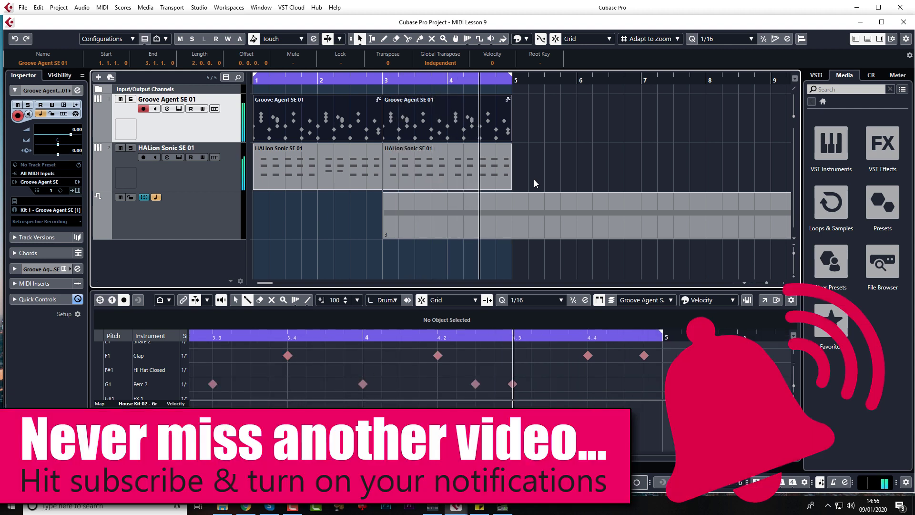
left_click(227, 170)
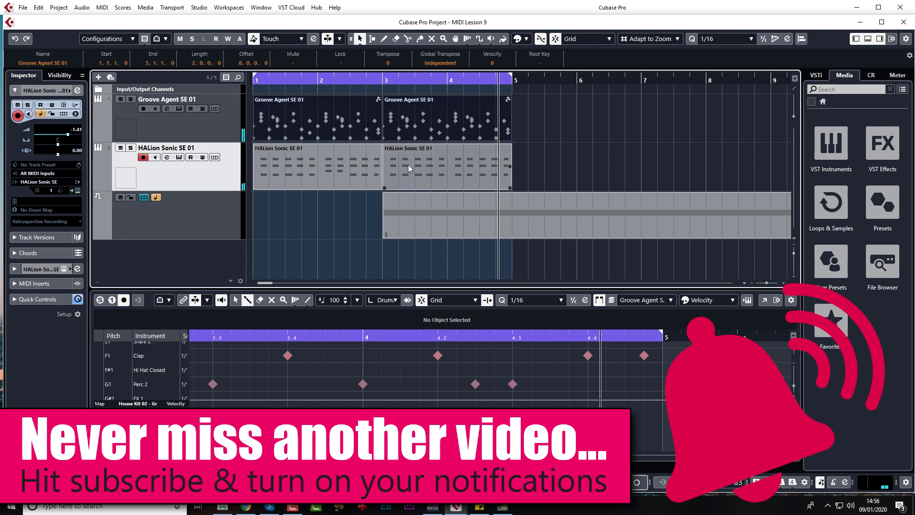